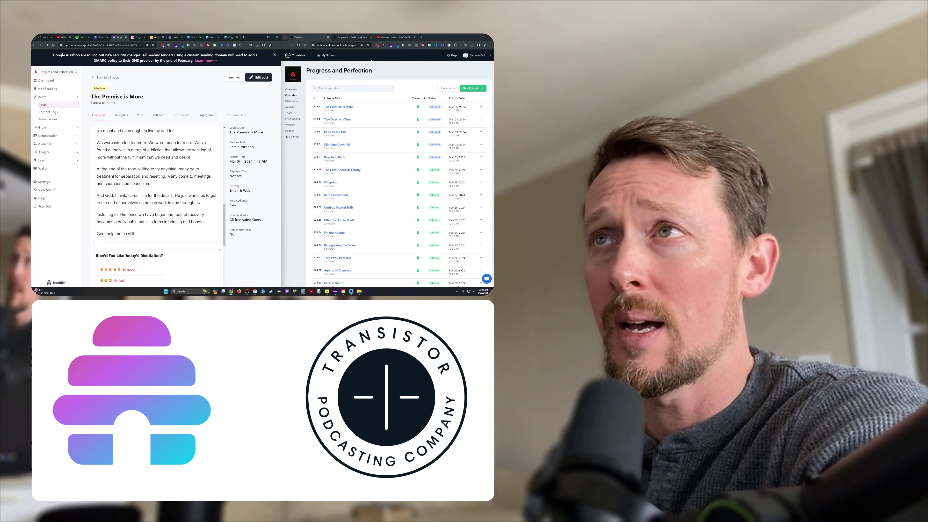
View the podcast website's Subscribe and Listen page and the channel's podcast list in YouTube Studio.
click(353, 37)
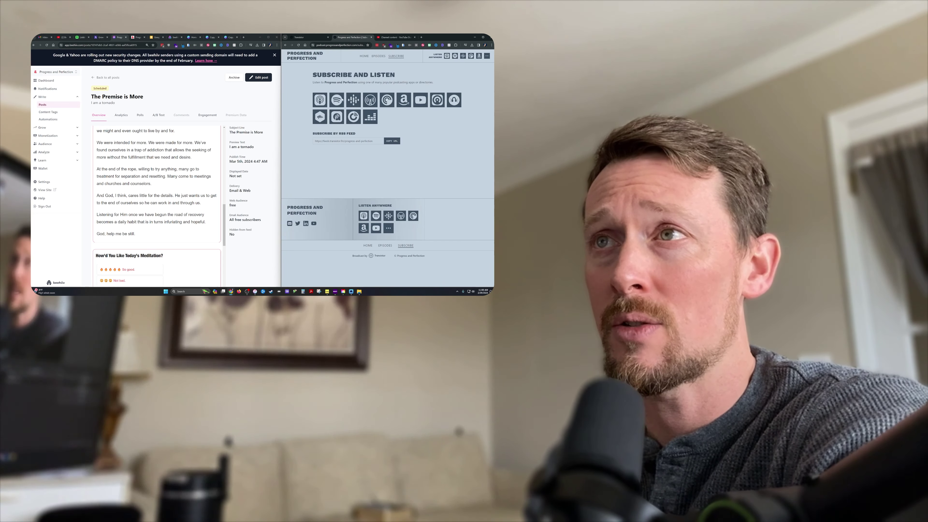
click(393, 37)
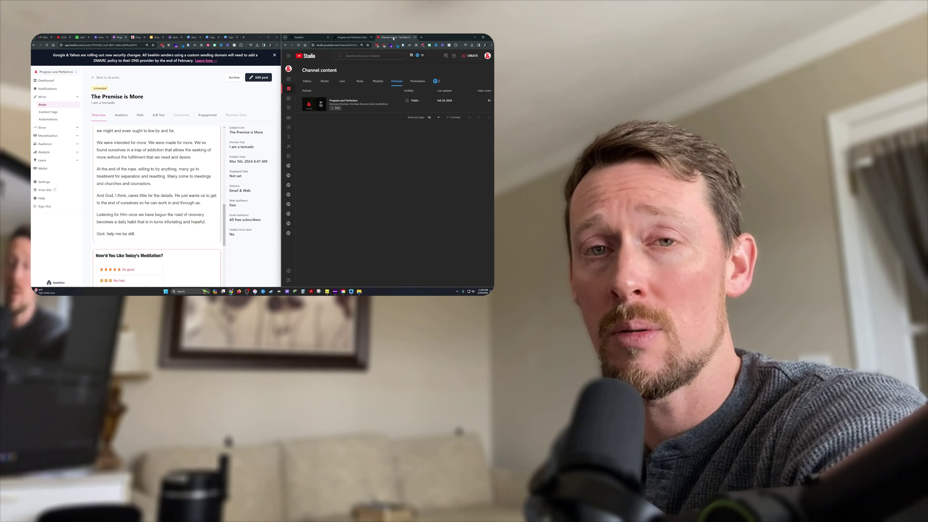
mouse_move(307, 106)
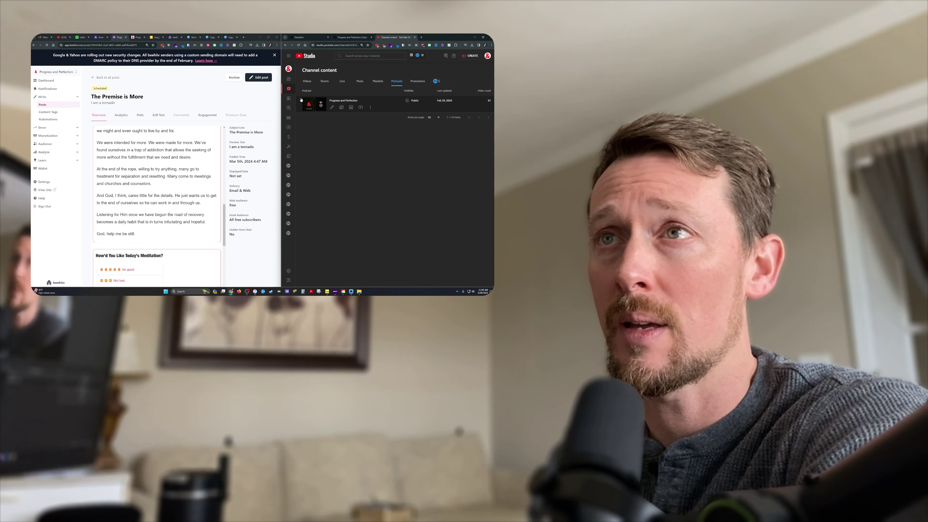
Open the Offspring video's details in YouTube Studio and view the published video on YouTube.
click(288, 79)
click(321, 213)
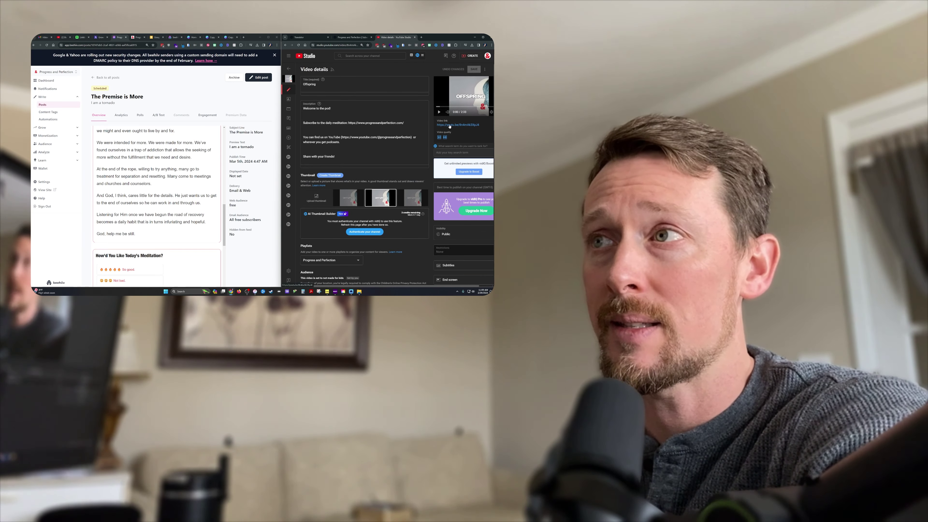
click(448, 126)
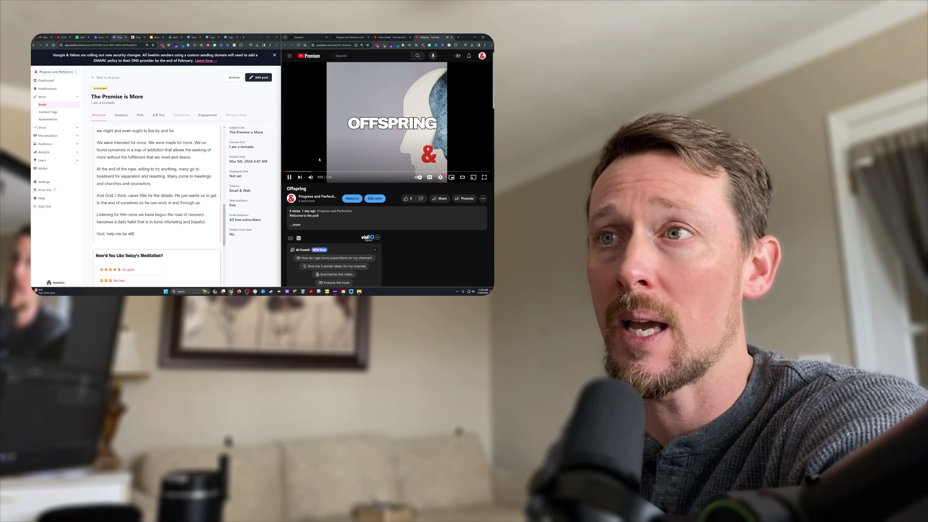
click(312, 143)
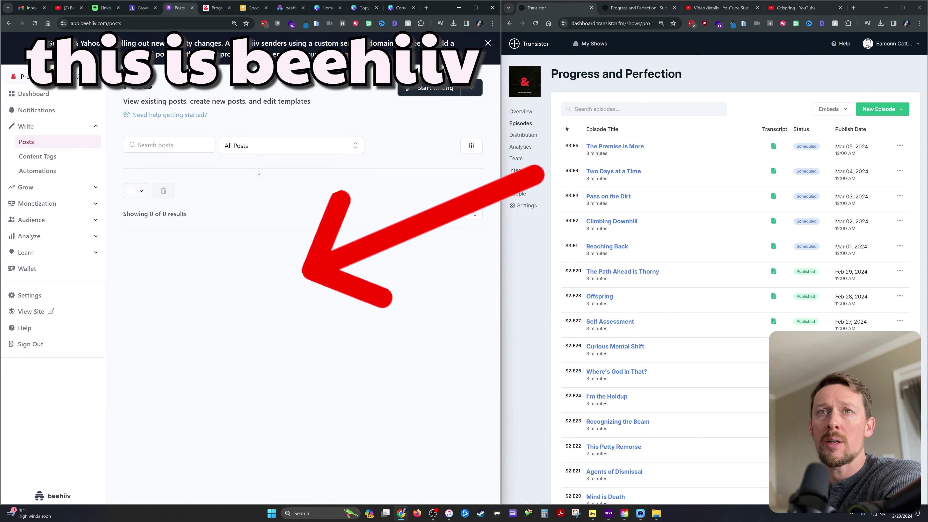
Open the scheduled newsletter post "A Cluttered Agenda" in beehiiv and check its publish date.
scroll(329, 190, down, 1)
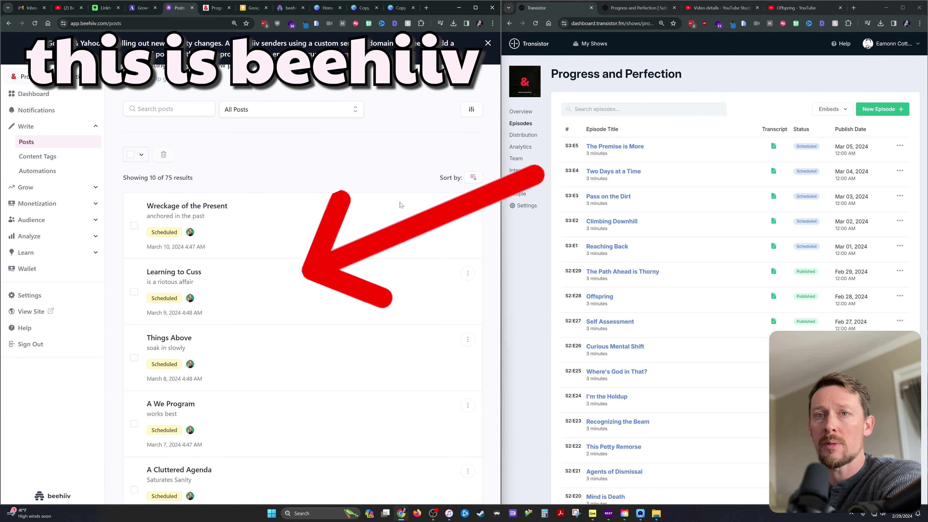
scroll(400, 204, down, 4)
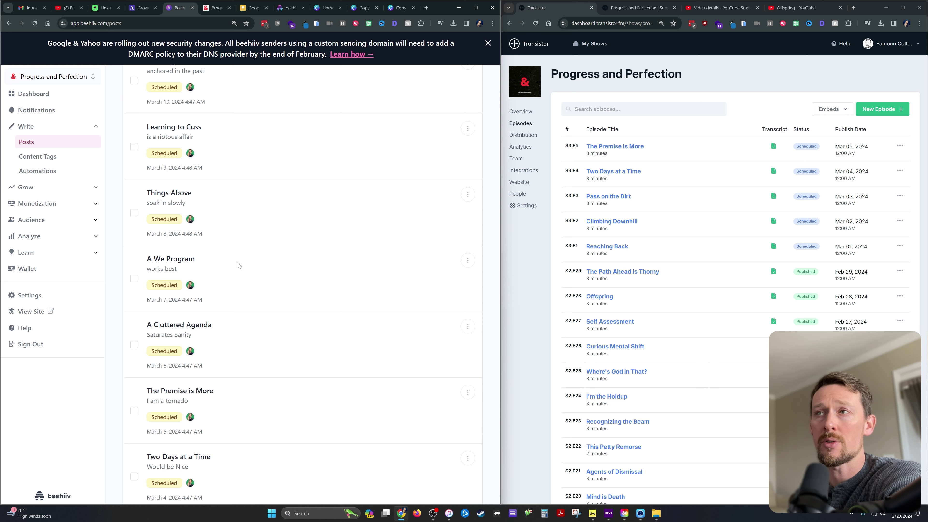
scroll(221, 269, down, 3)
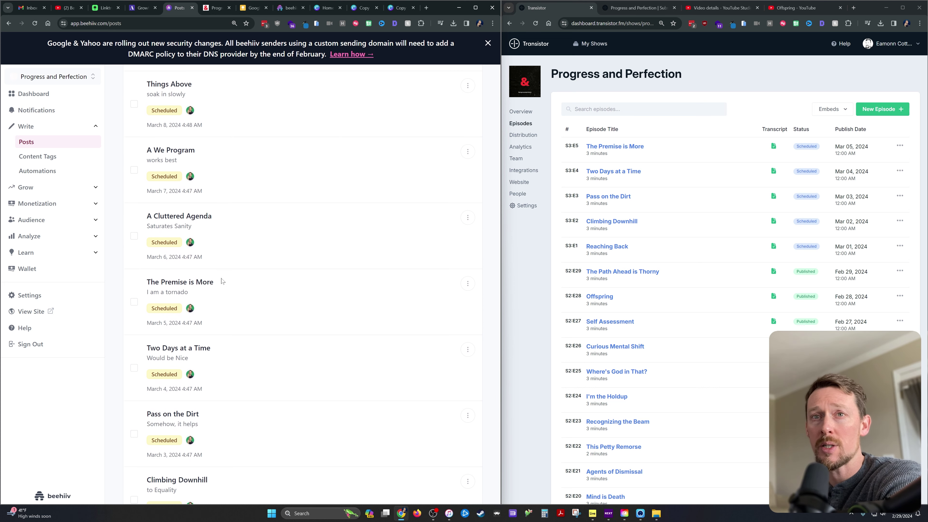
click(178, 219)
scroll(327, 224, down, 3)
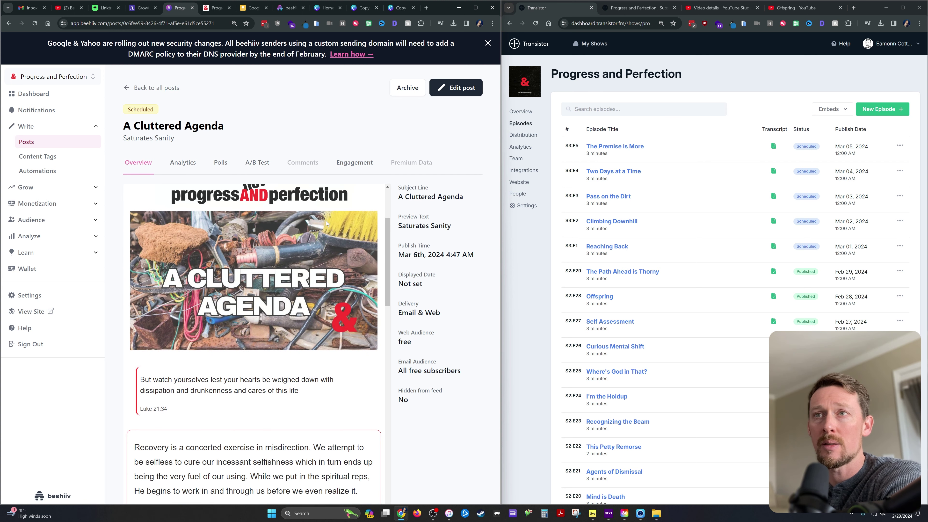
drag(405, 254, 440, 254)
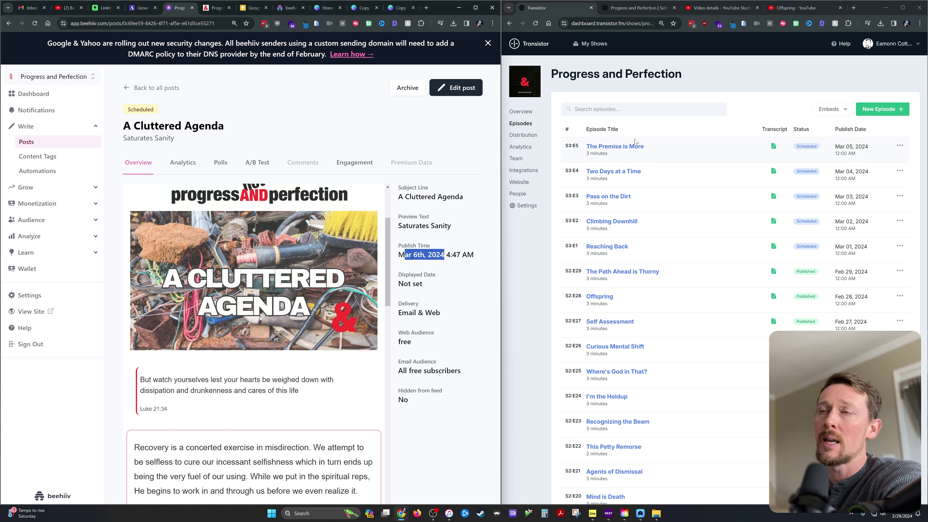
Open the scheduled episode "The Premise is More" in Transistor and select all of its show notes for reuse.
key(ctrl+plus)
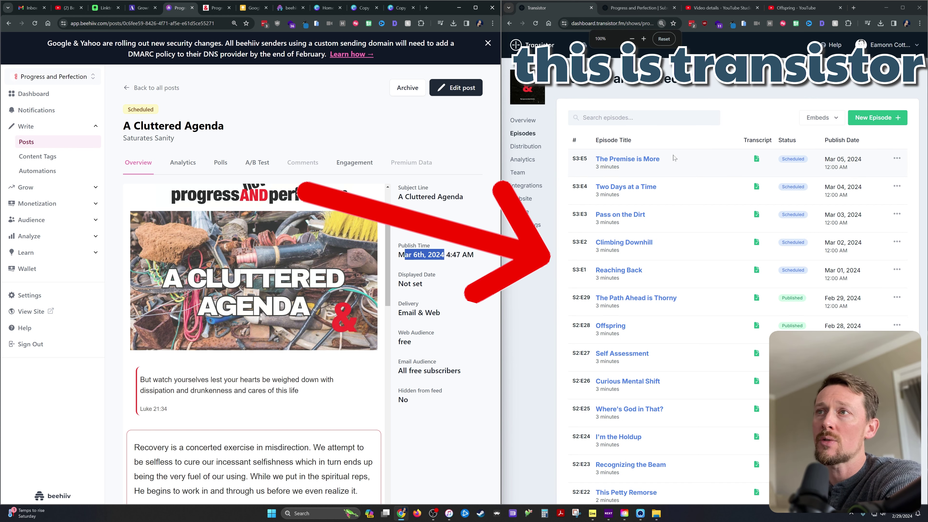
click(630, 162)
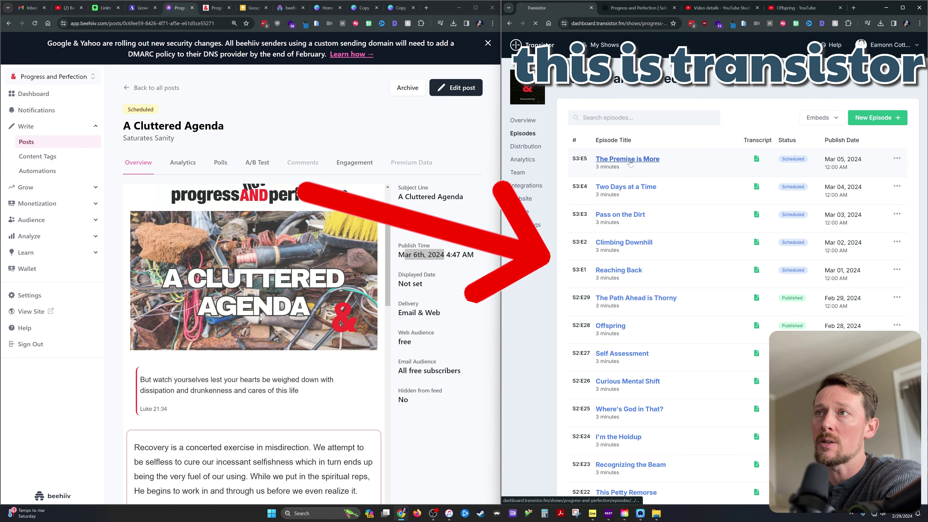
scroll(561, 317, down, 5)
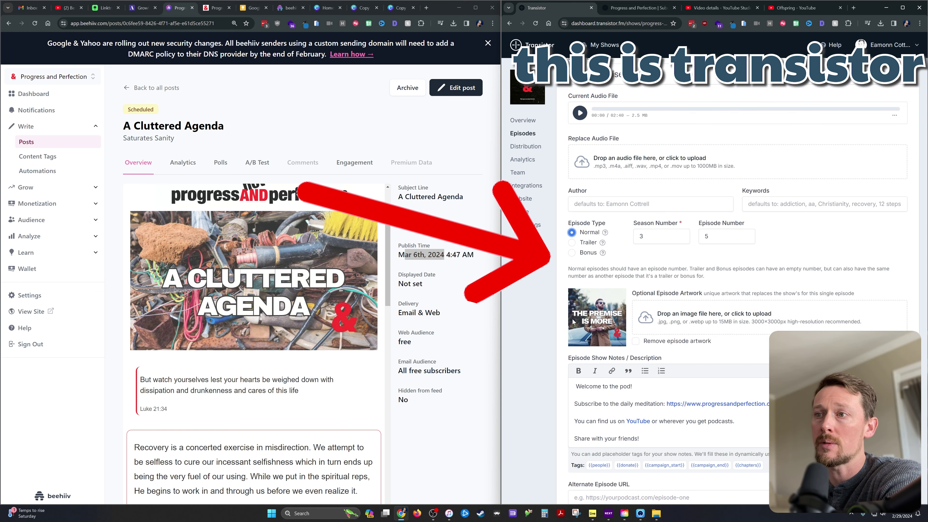
click(603, 343)
key(ctrl+a)
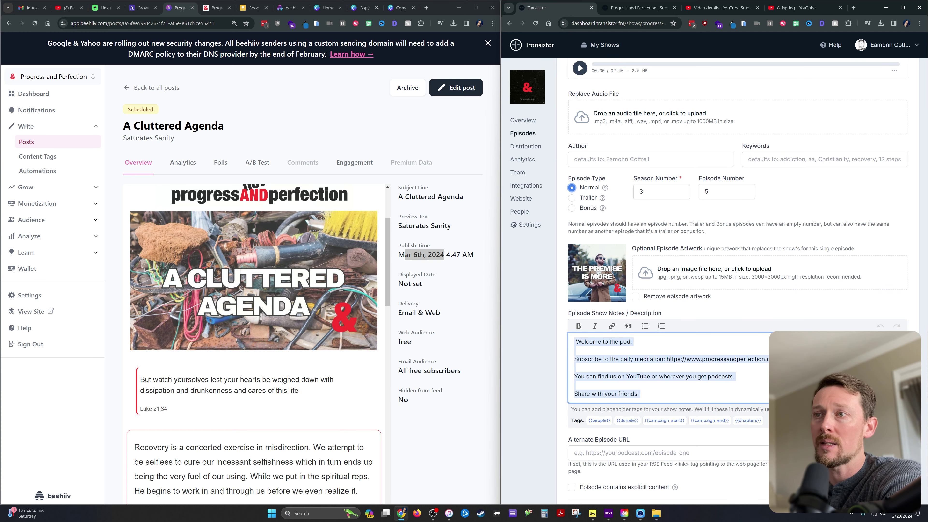
Start a new episode and paste the reused show notes with the daily meditation and YouTube links into its description.
click(529, 137)
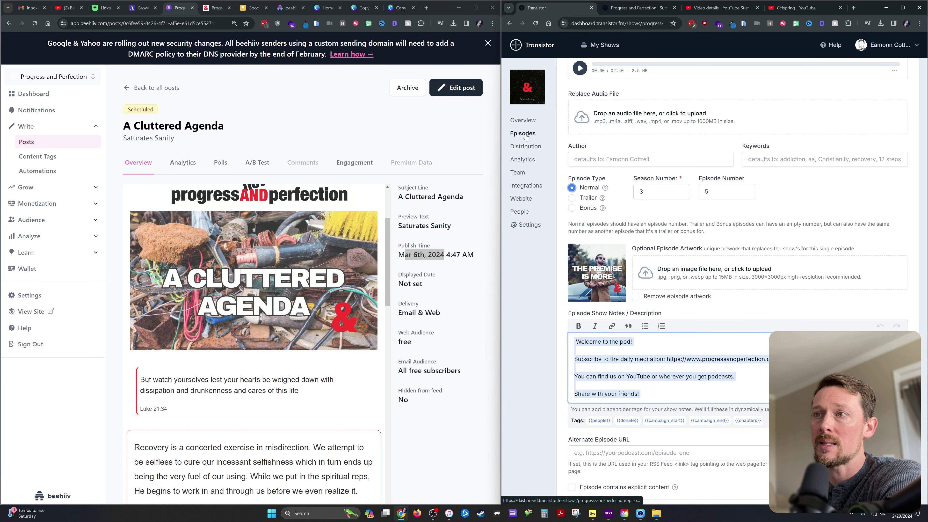
click(893, 121)
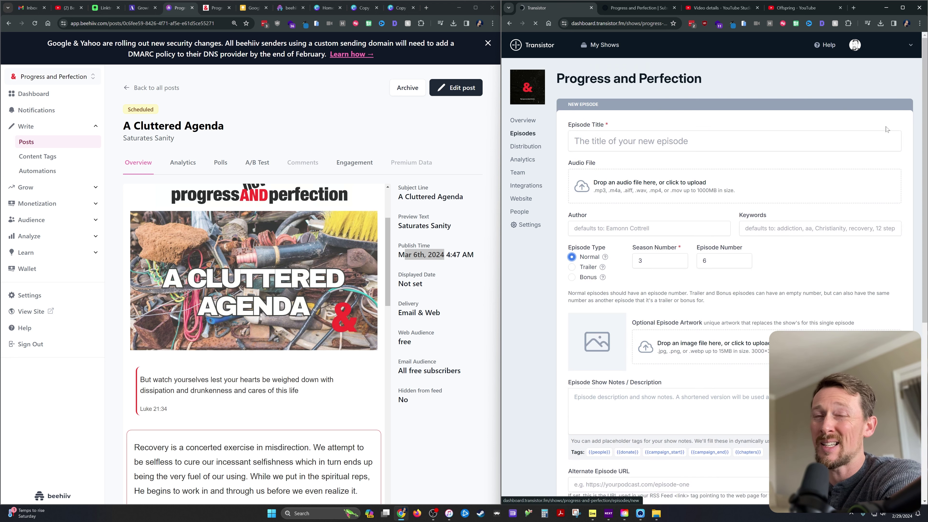
scroll(606, 288, down, 4)
click(614, 267)
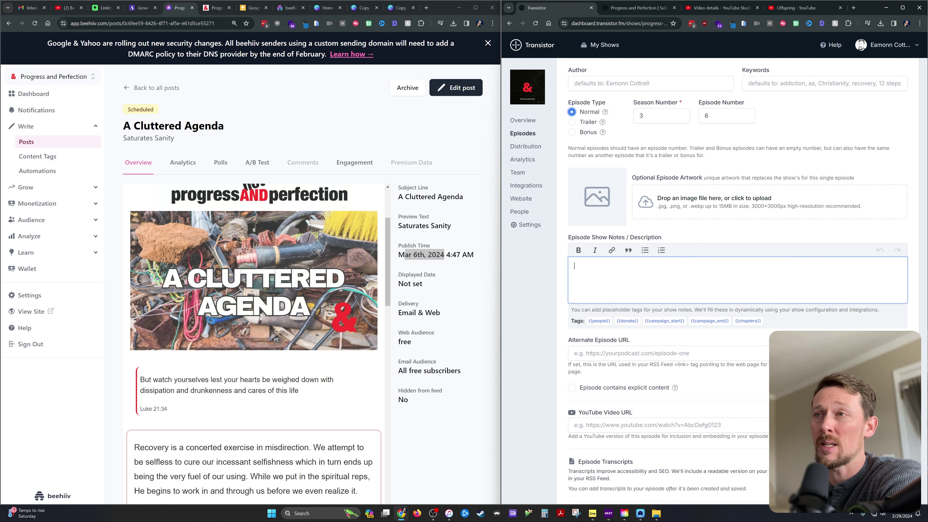
text(Welcome to the pod! Subscribe to the daily meditation: https://www.progressandperfection.com/ You can find us on YouTube or wherever you get podcasts. Share with your friends!)
drag(664, 283, 781, 284)
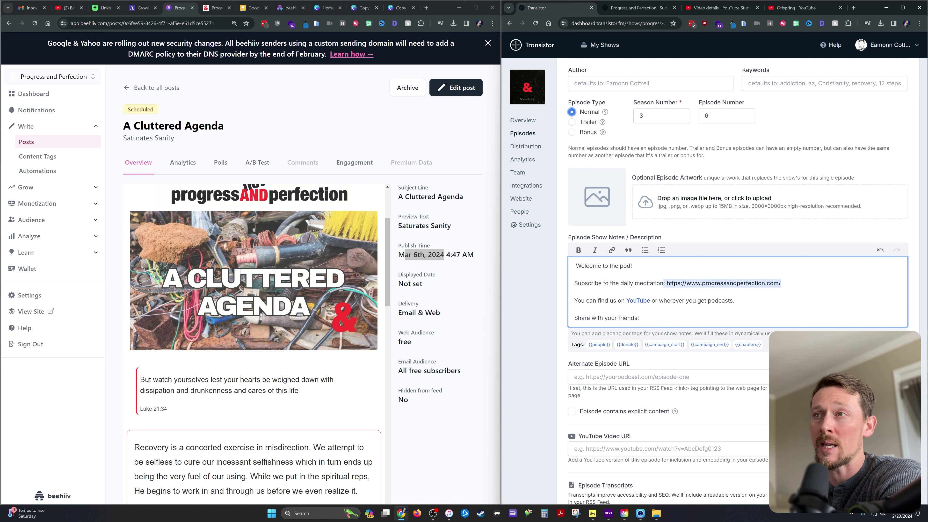
click(610, 283)
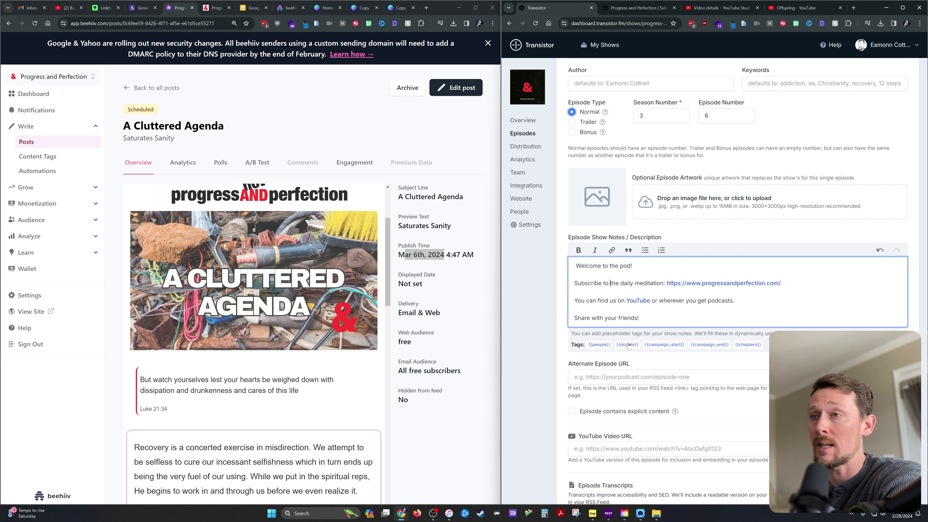
Title the new episode "A Cluttered Agenda".
scroll(615, 351, down, 3)
scroll(615, 352, up, 7)
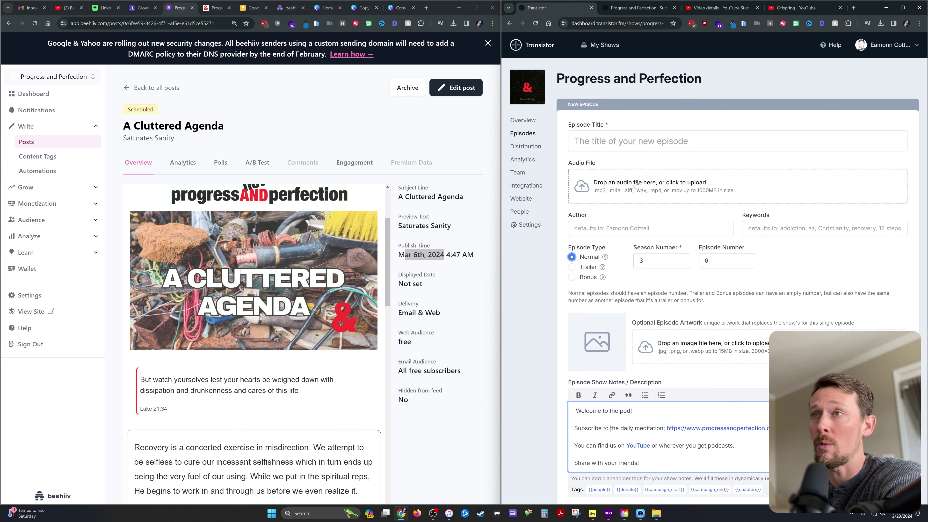
click(621, 141)
text(A Cluttered Agenda)
key(Tab)
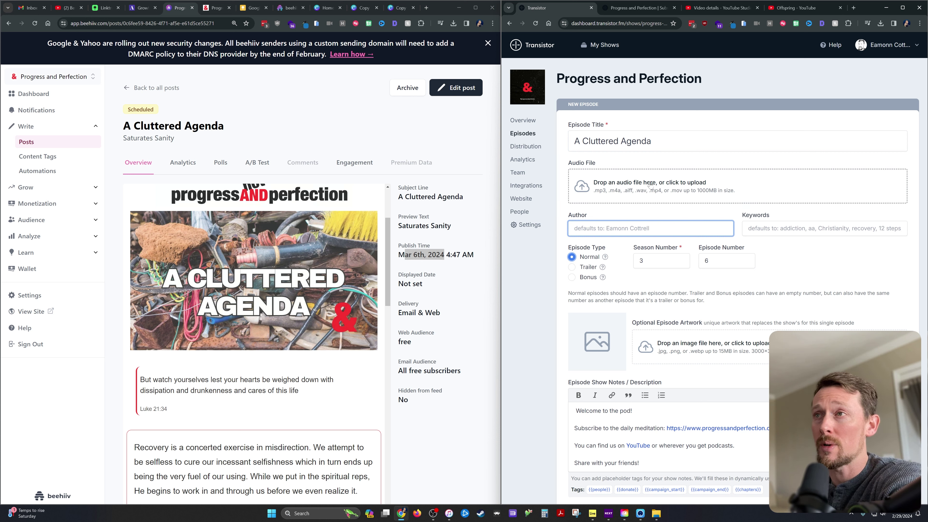
Upload "03 a cluttered agenda.mp3" as the episode audio and the matching A Cluttered Agenda image as its artwork.
click(656, 513)
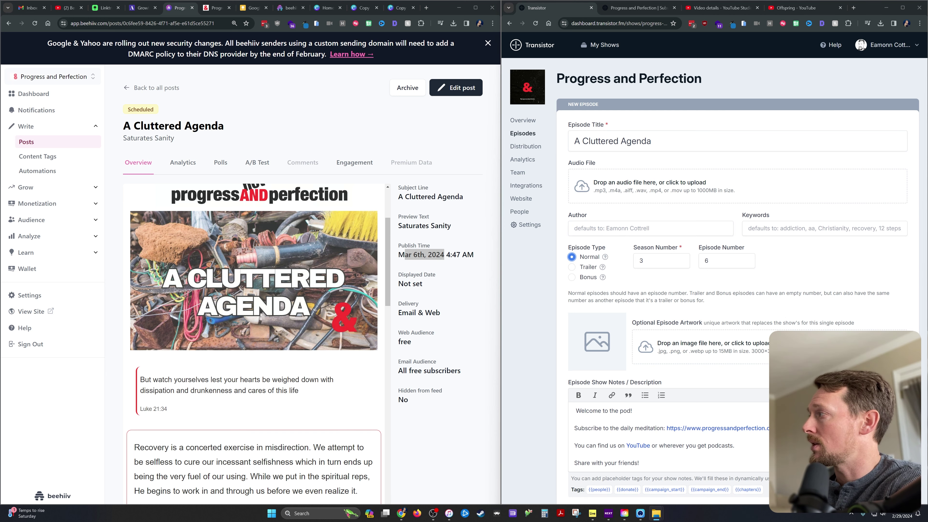
drag(688, 201, 654, 186)
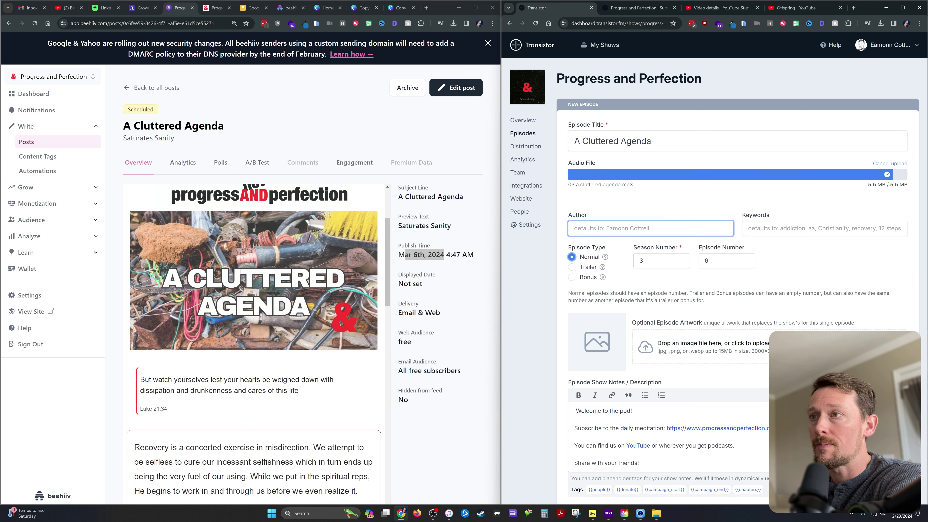
click(684, 347)
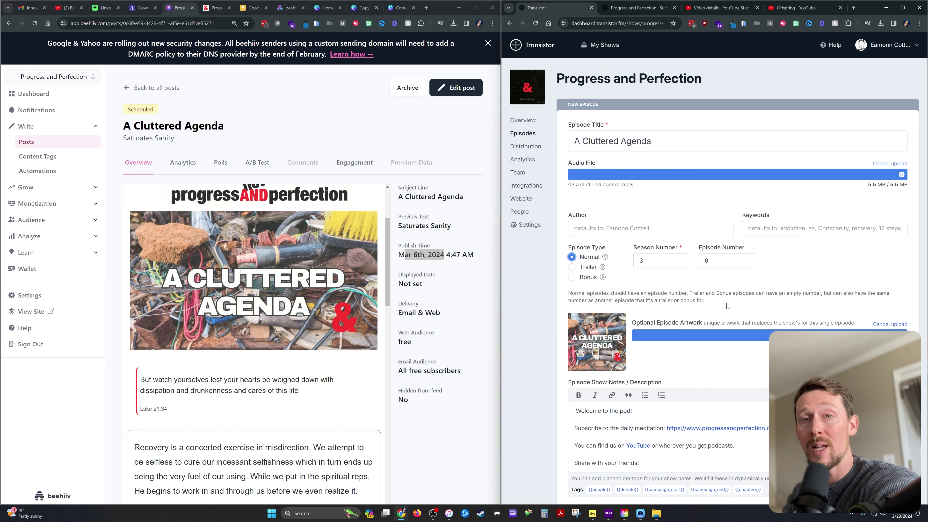
Open the Progress and Perfection channel on YouTube and browse its videos.
click(796, 8)
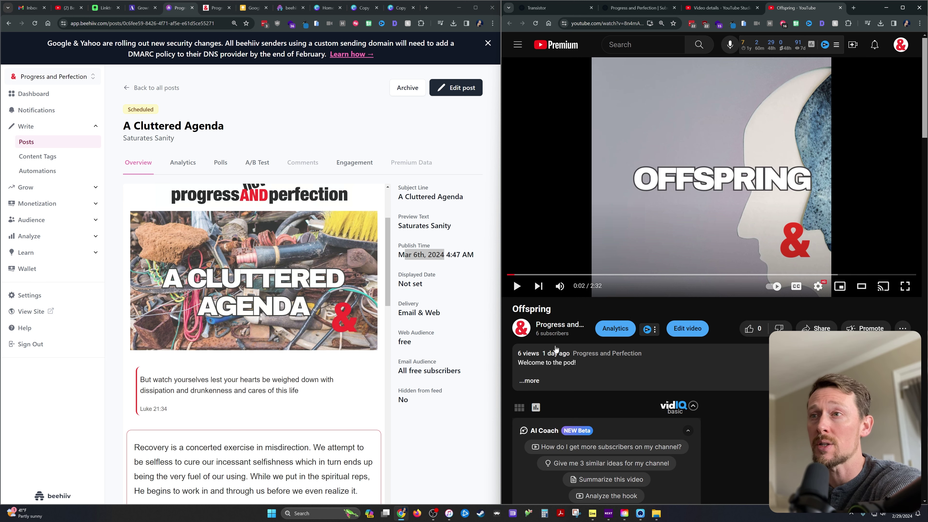
click(553, 329)
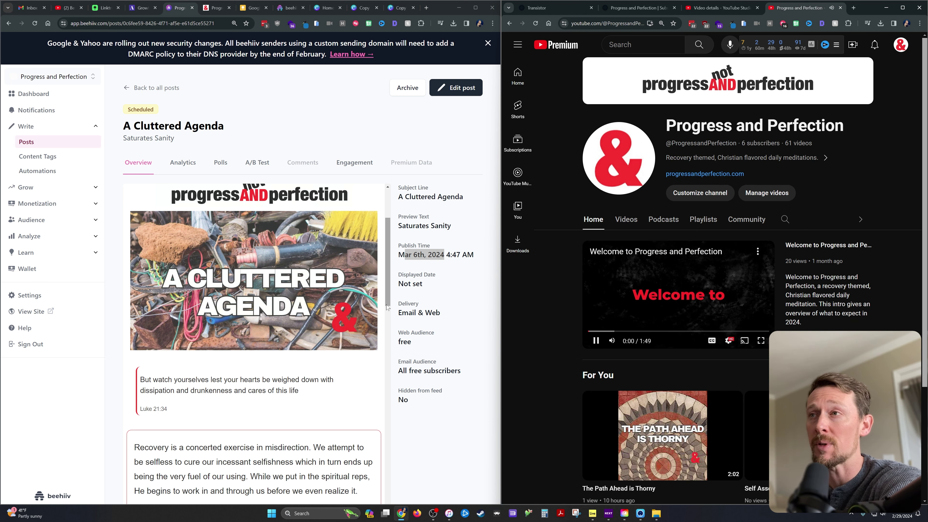
scroll(610, 116, down, 3)
click(626, 85)
scroll(746, 213, down, 10)
scroll(745, 213, down, 15)
scroll(758, 203, down, 6)
Return to the new Transistor episode and save it with a scheduled publish date of March 6, 2024 at 12:00 AM.
key(ctrl+1)
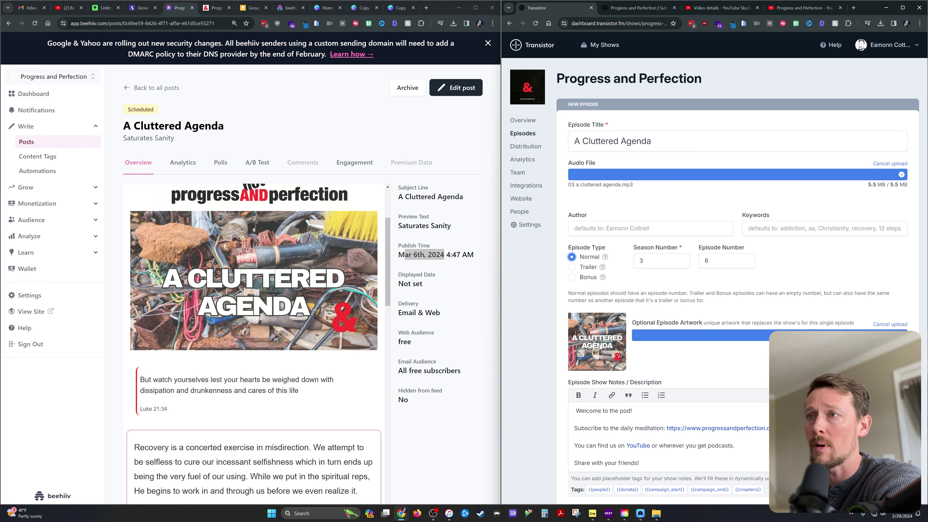
scroll(640, 450, down, 8)
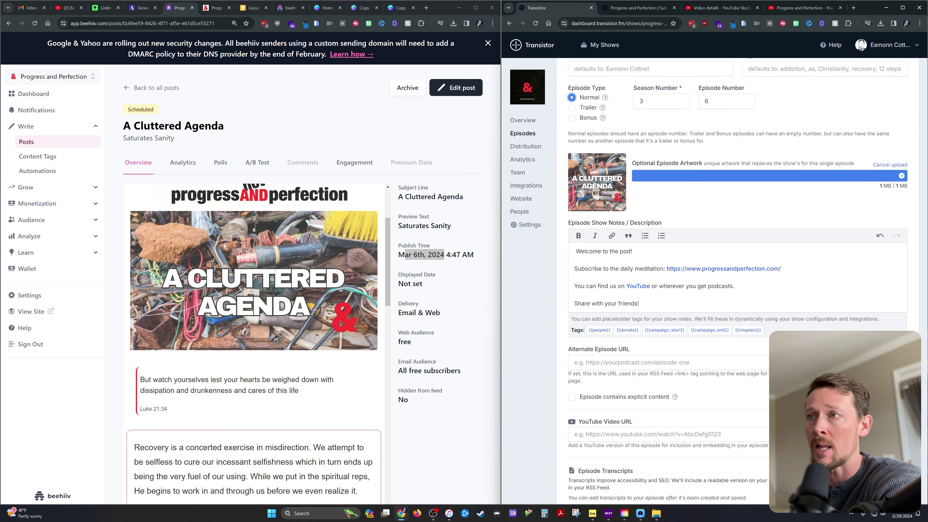
click(639, 450)
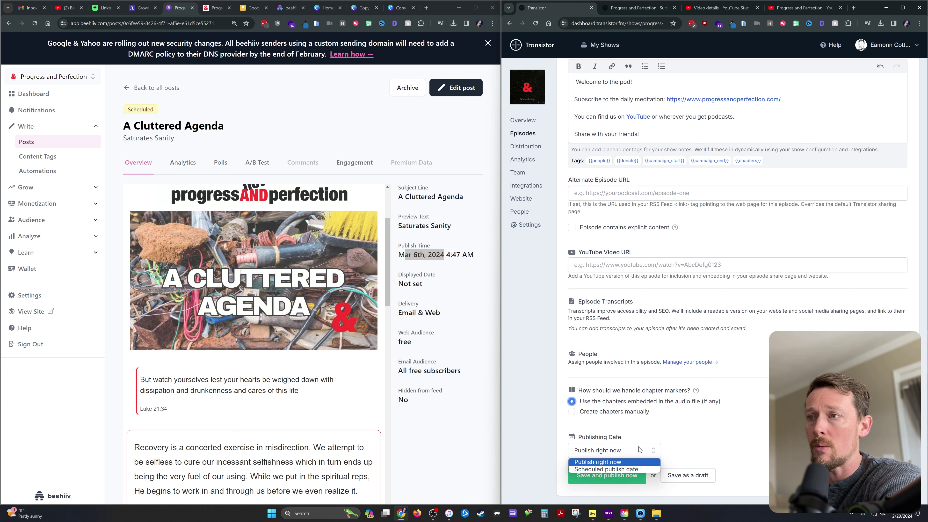
click(632, 469)
click(632, 471)
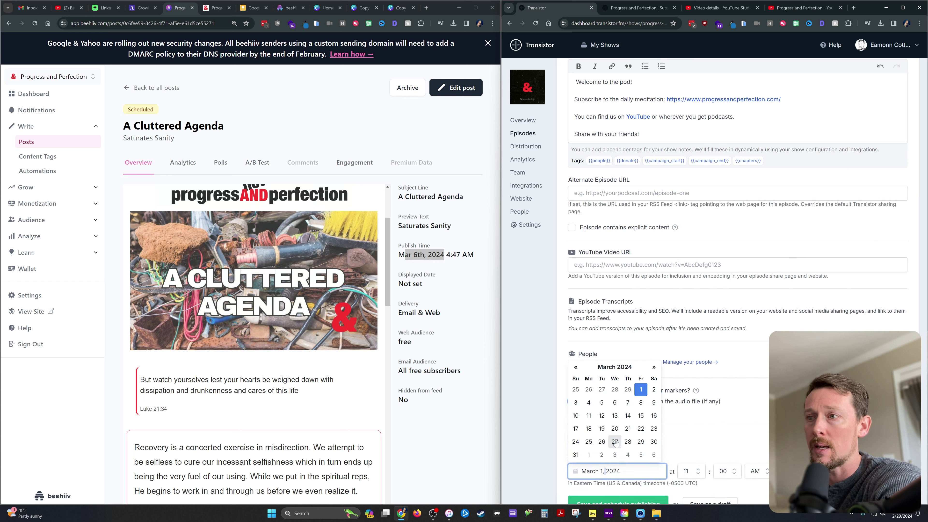
click(616, 403)
click(693, 472)
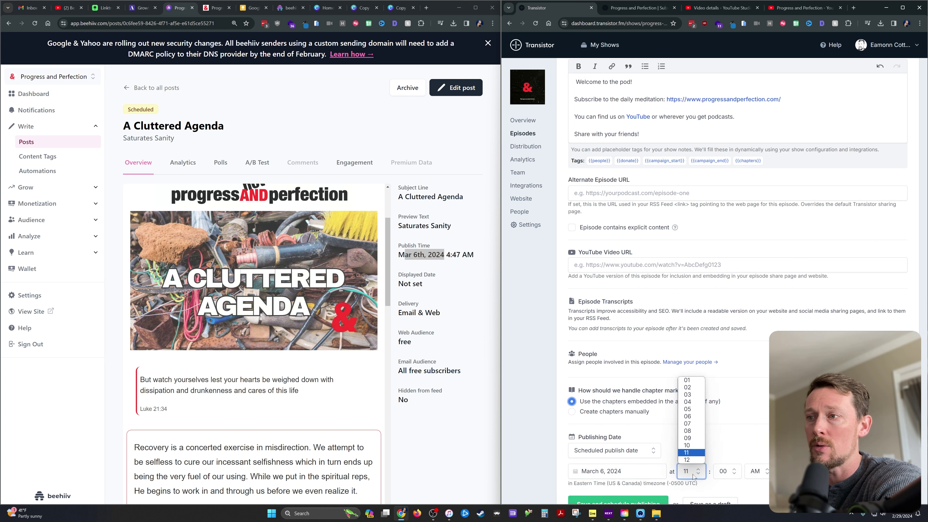
click(685, 459)
scroll(646, 489, down, 1)
click(633, 480)
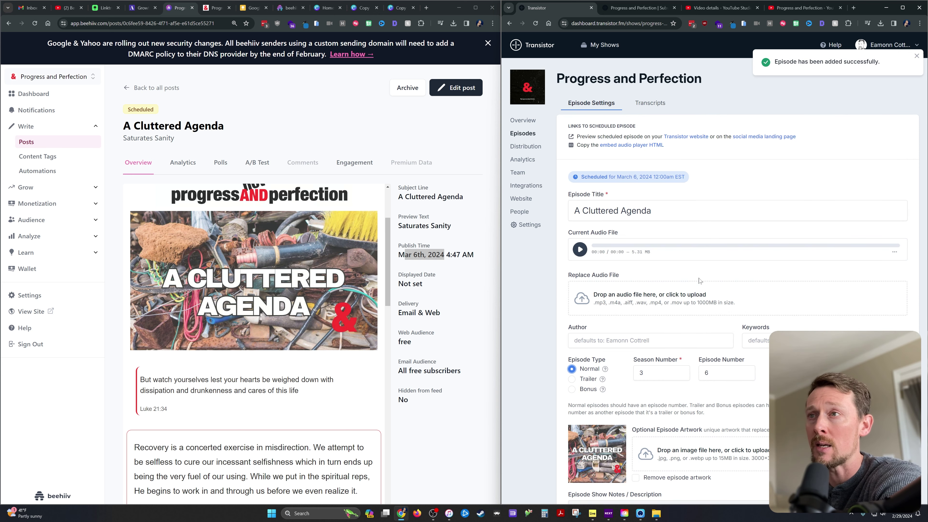
Start a manual transcript for the A Cluttered Agenda episode and copy the beehiiv post's text from the Luke 21:34 quote through the closing prayer.
scroll(655, 345, down, 8)
click(589, 337)
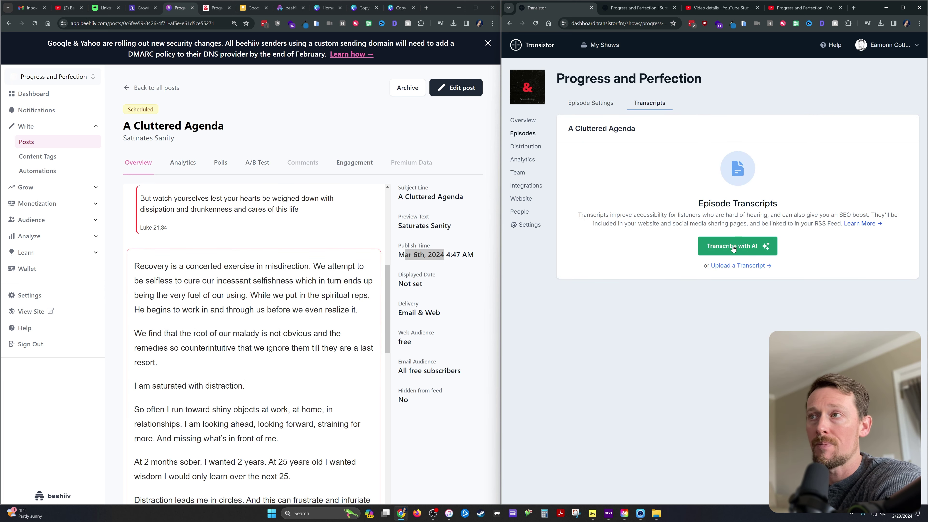
click(747, 266)
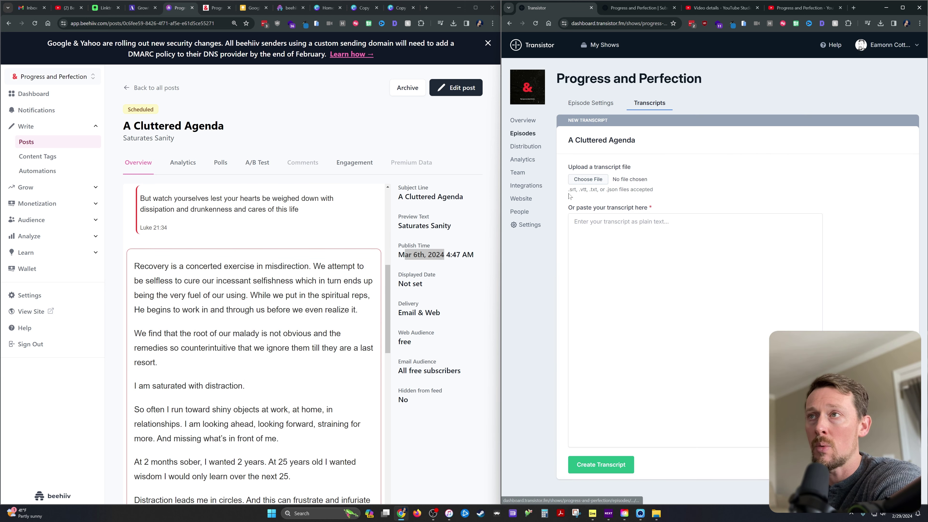
drag(140, 200, 227, 309)
key(ctrl+c)
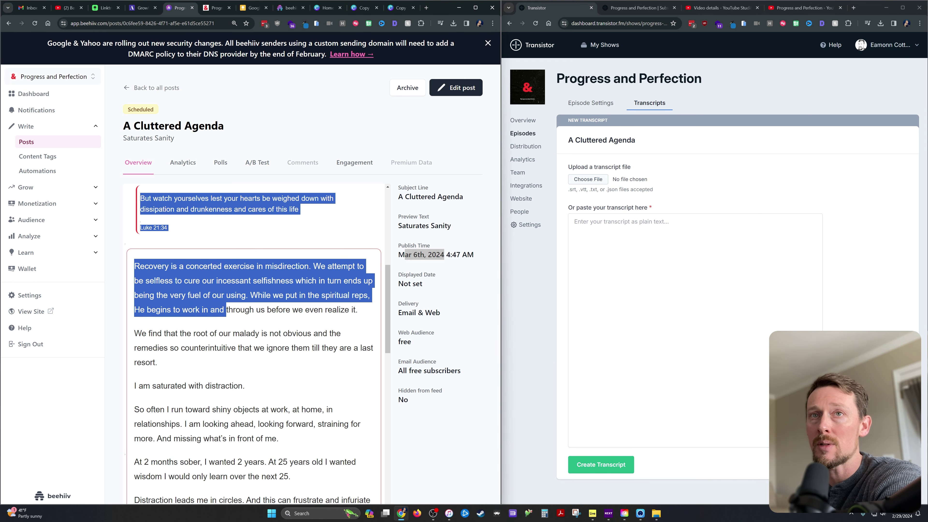
scroll(227, 309, down, 10)
drag(347, 285, 386, 288)
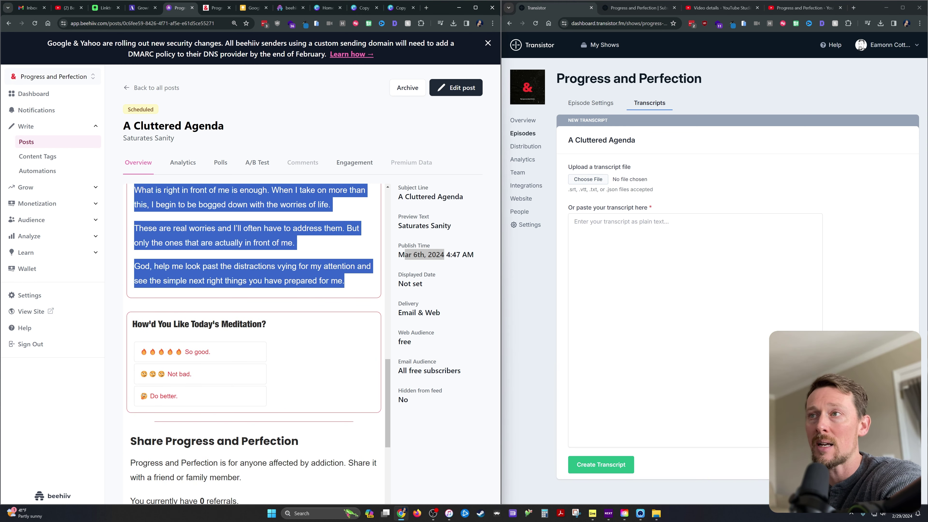
Paste the copied post text as the transcript, remove the extra blank line below Luke 21:34, and create the transcript.
click(676, 278)
key(ctrl+v)
scroll(676, 278, up, 3)
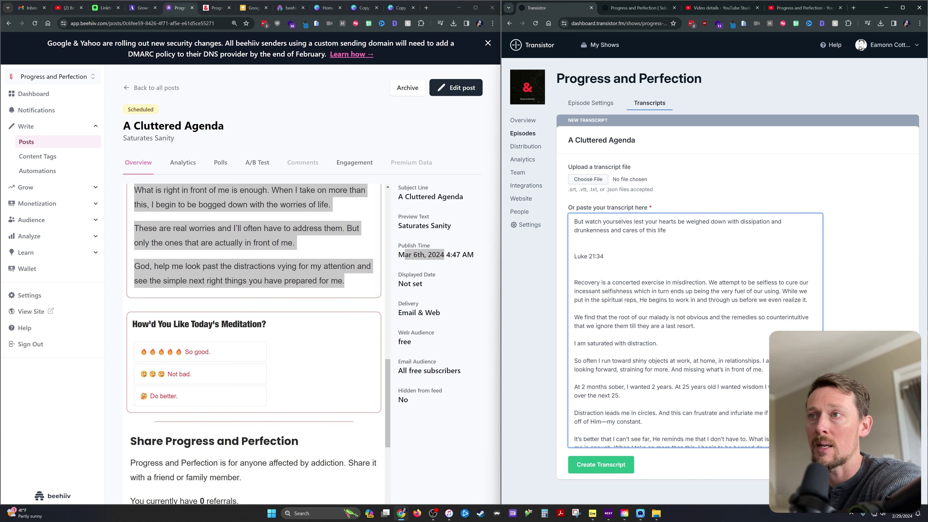
key(BackSpace)
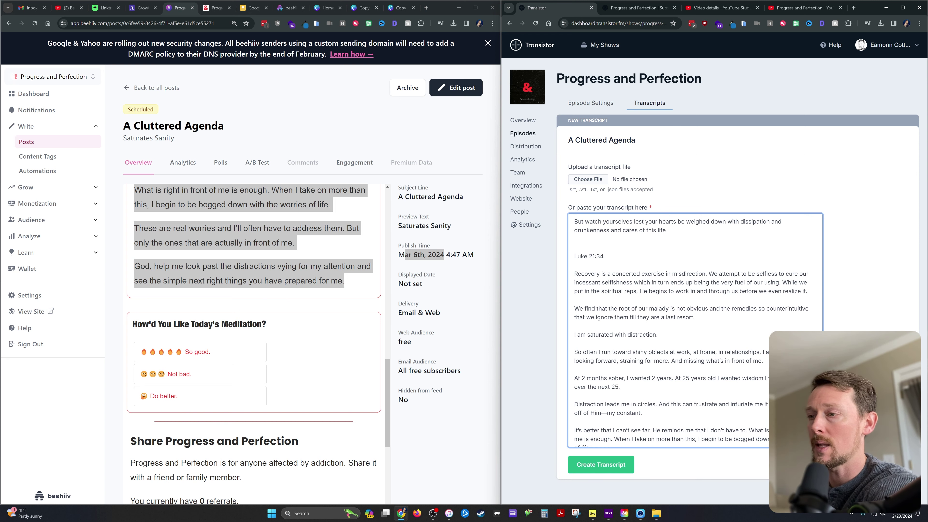
click(602, 464)
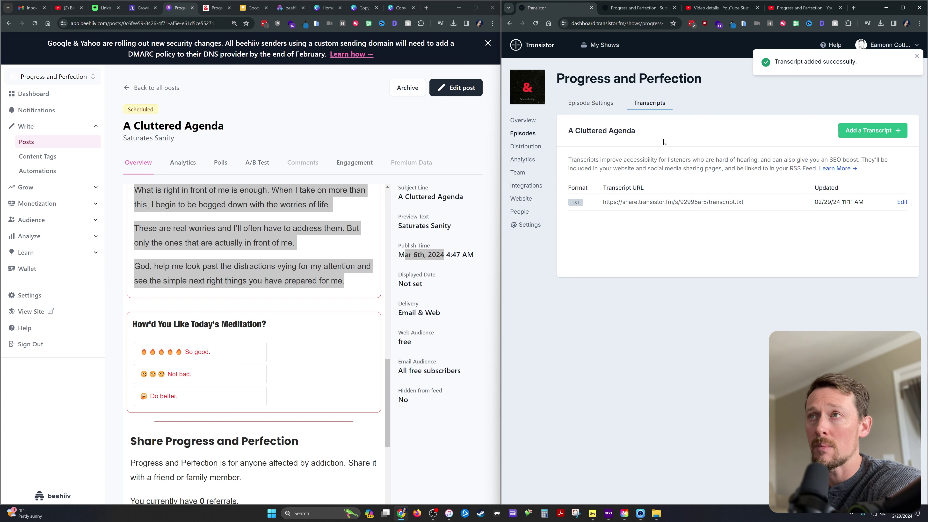
Review the show's episode list and website theme settings, and inspect the public podcast site's home page and its podcast subdomain.
click(526, 134)
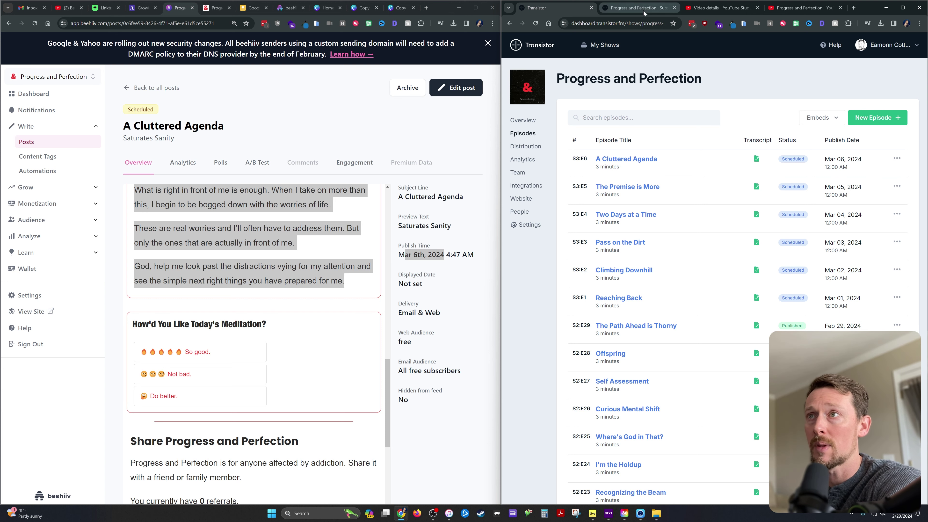
click(521, 198)
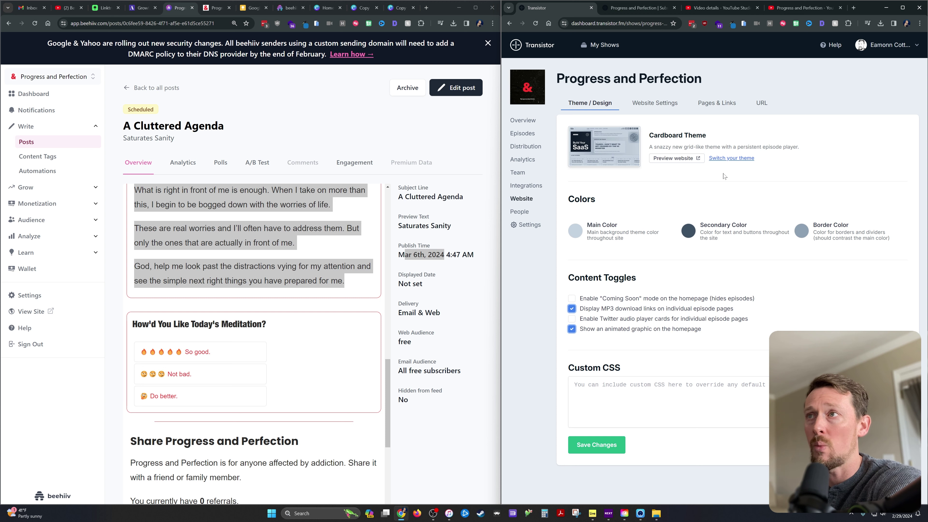
click(647, 8)
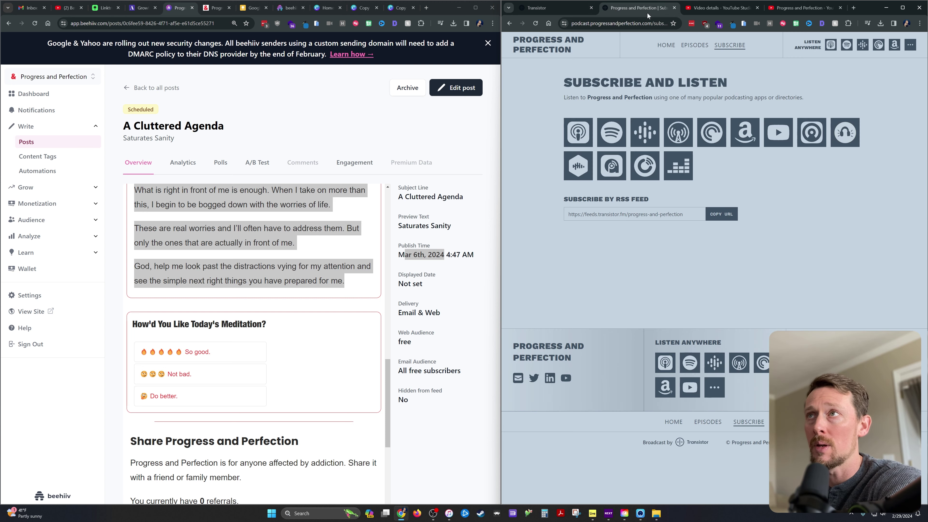
click(555, 44)
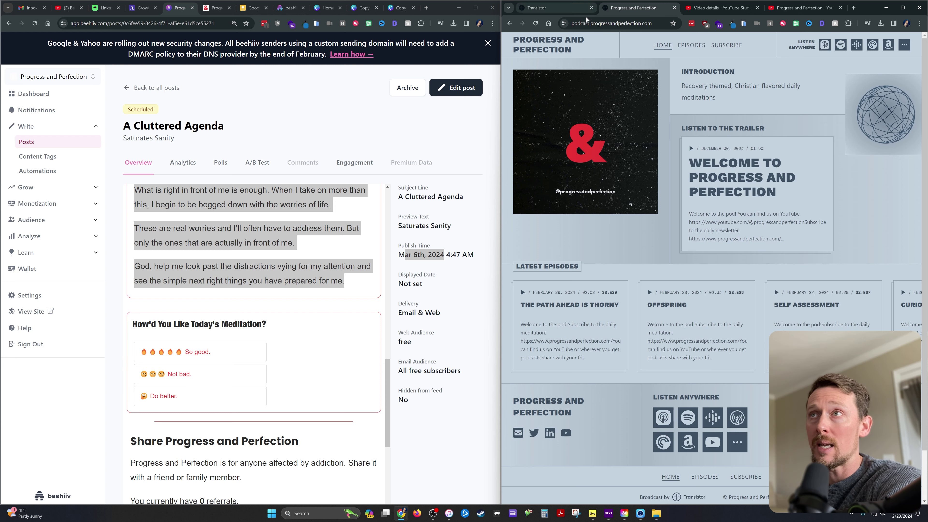
click(589, 24)
click(588, 24)
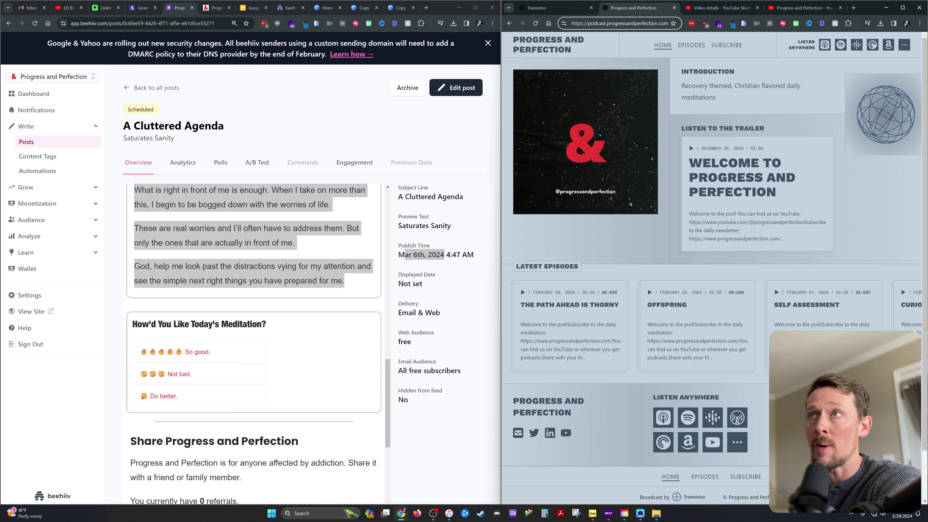
drag(588, 23, 607, 23)
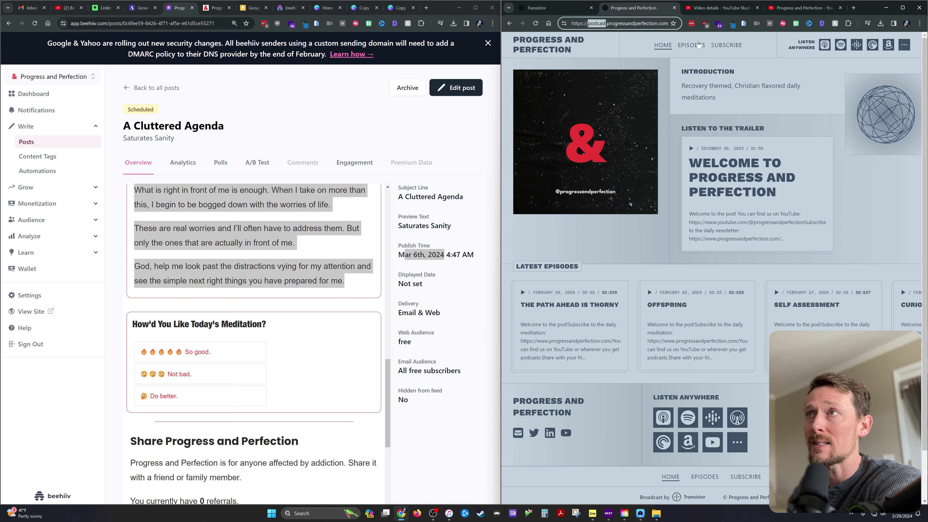
Open the Offspring episode on the public podcast site, play it briefly and pause it.
click(692, 45)
click(674, 148)
click(661, 145)
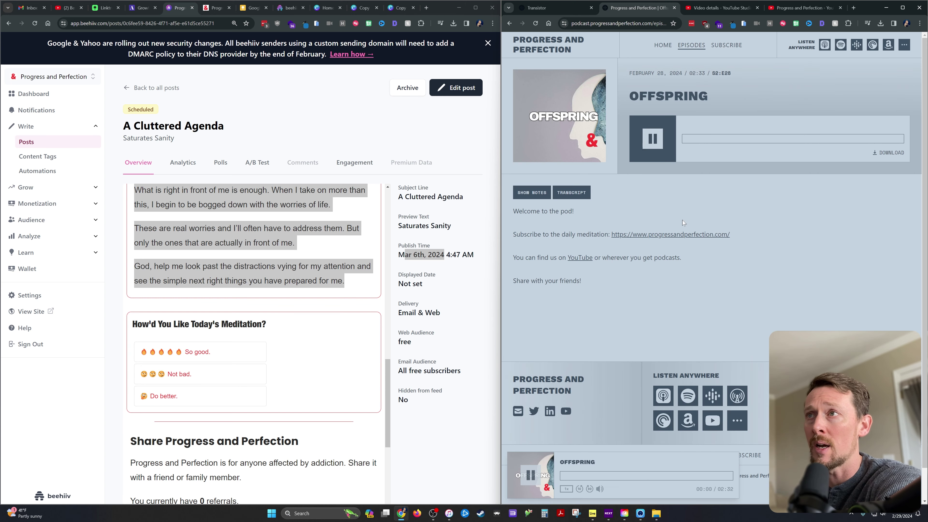
click(530, 475)
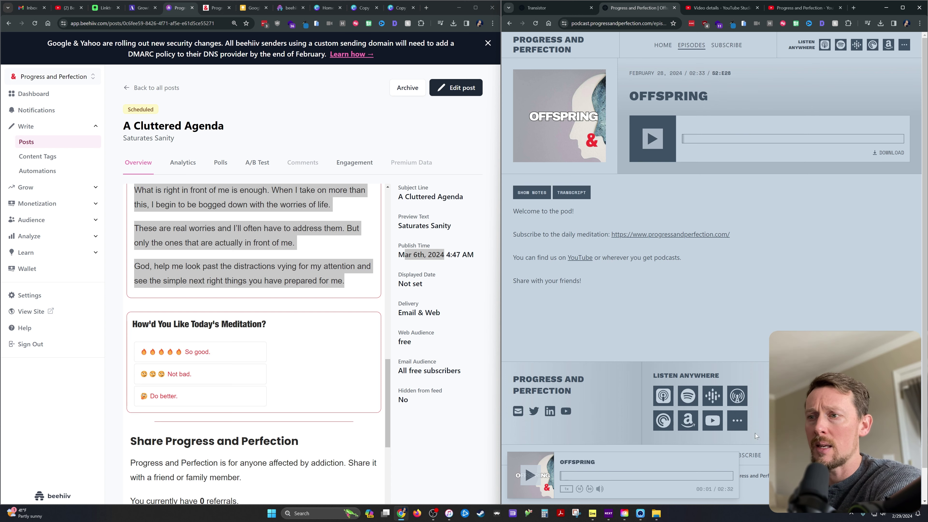
Switch to Ableton Live and examine the whole Week 10 podcast arrangement, highlighting the voice, intro/outro and music clips across its three tracks.
click(593, 513)
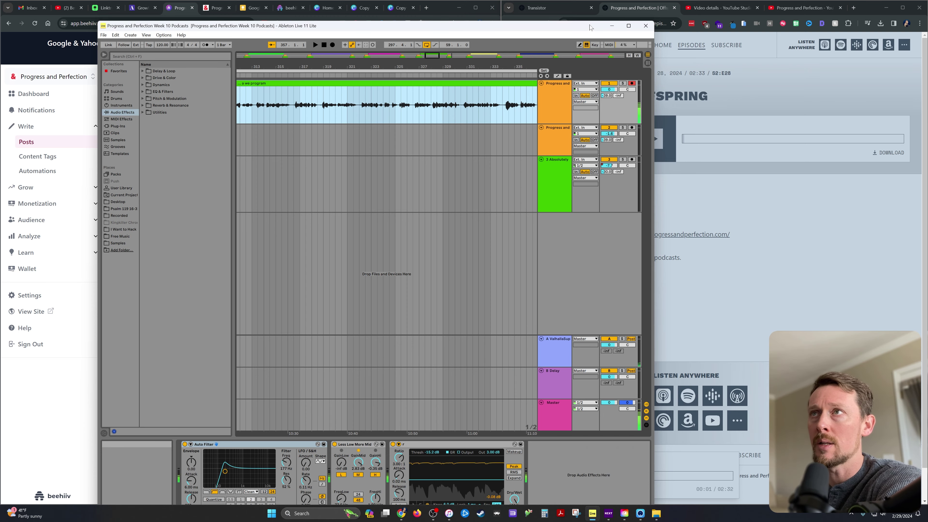
double_click(590, 27)
scroll(655, 106, down, 8)
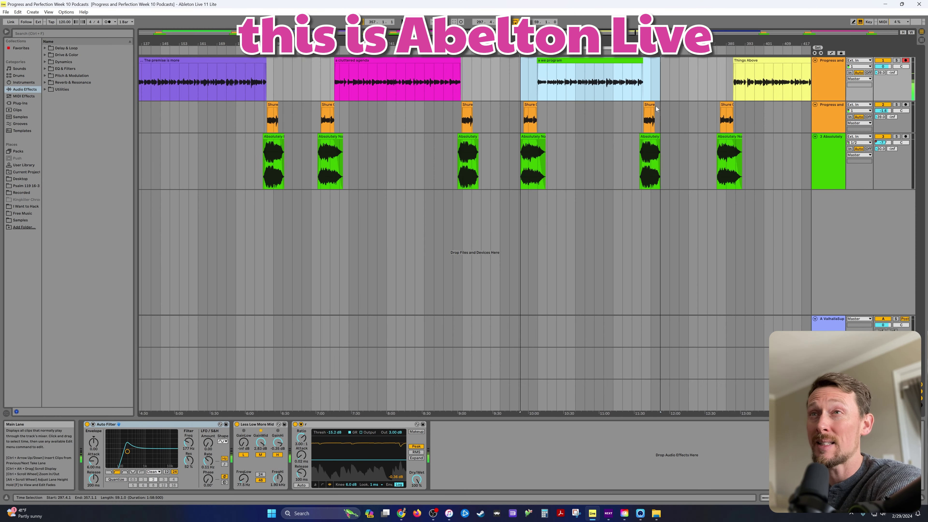
scroll(656, 108, down, 5)
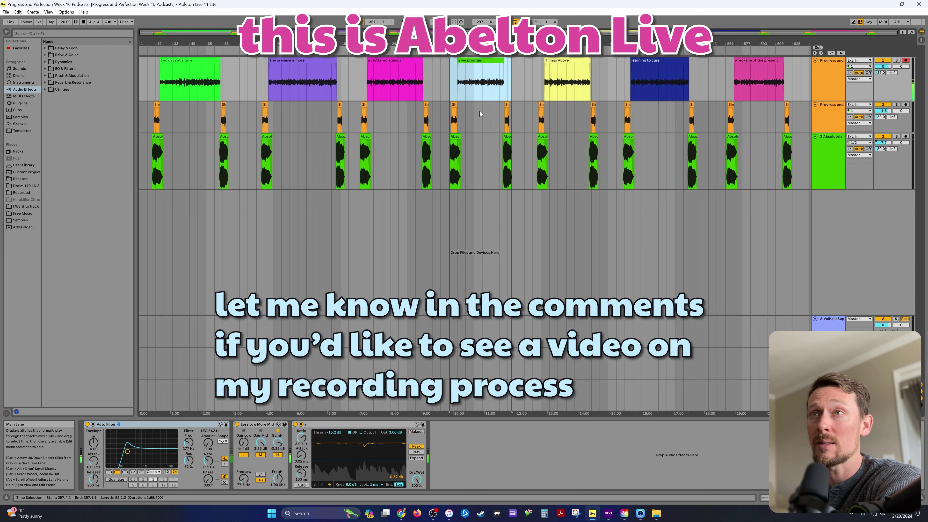
scroll(832, 78, up, 1)
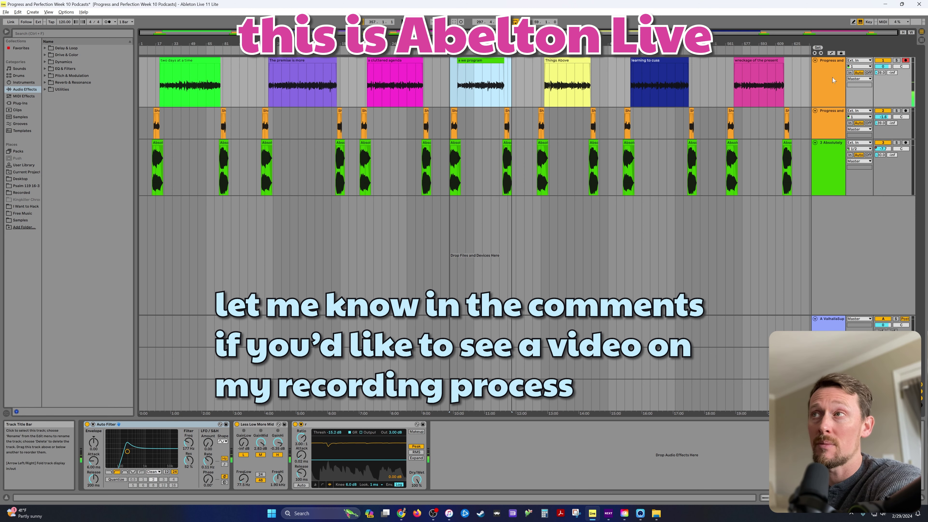
scroll(832, 78, up, 1)
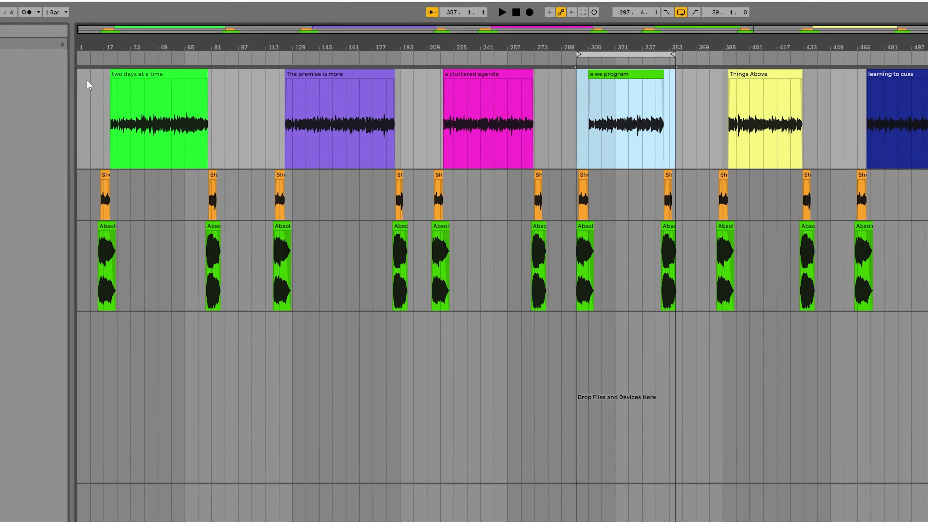
drag(88, 85, 683, 103)
drag(926, 146, 925, 393)
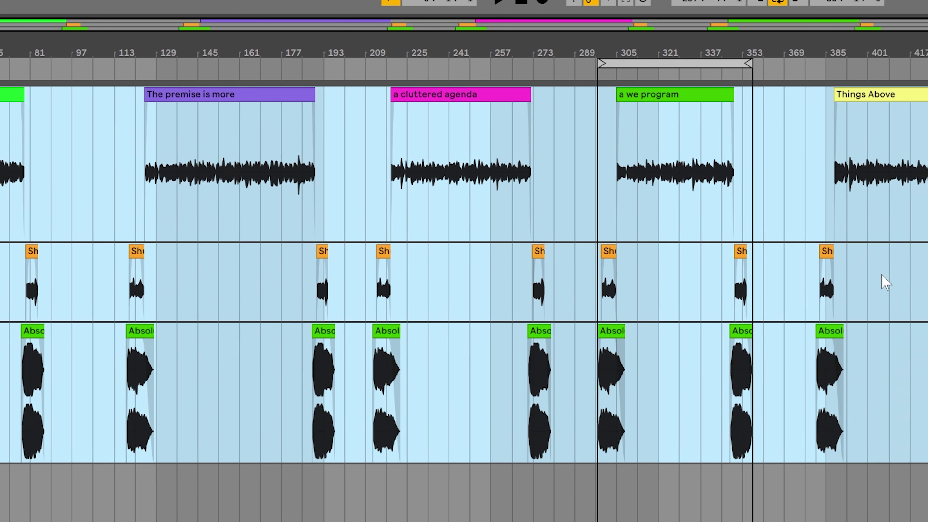
click(881, 277)
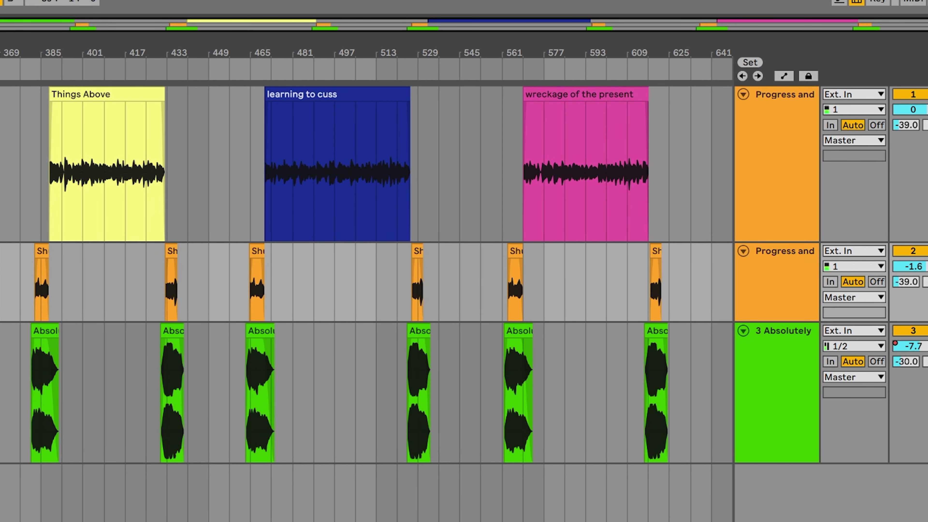
Set the loop range around the Things Above episode, starting at 381.1.1 with a length of 58.3.0, covering its opening and closing music.
drag(0, 68, 99, 82)
scroll(82, 79, up, 4)
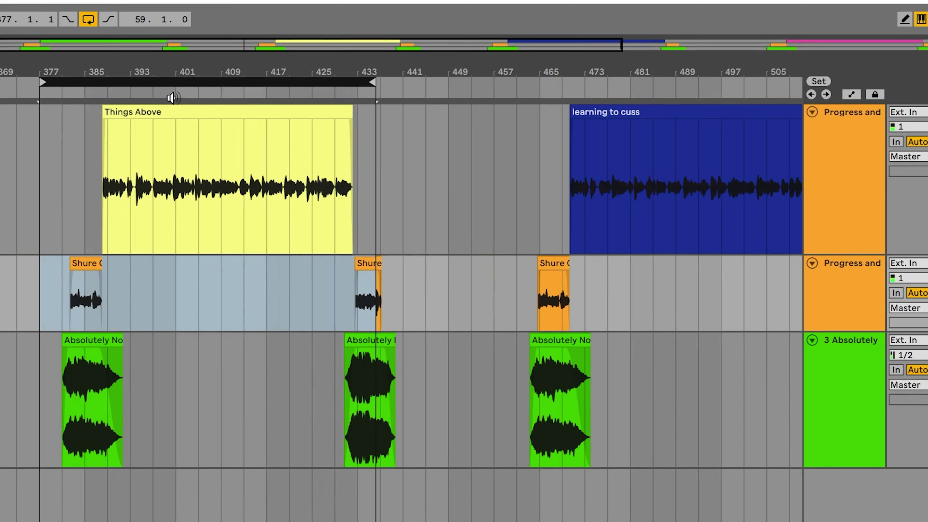
scroll(172, 98, up, 3)
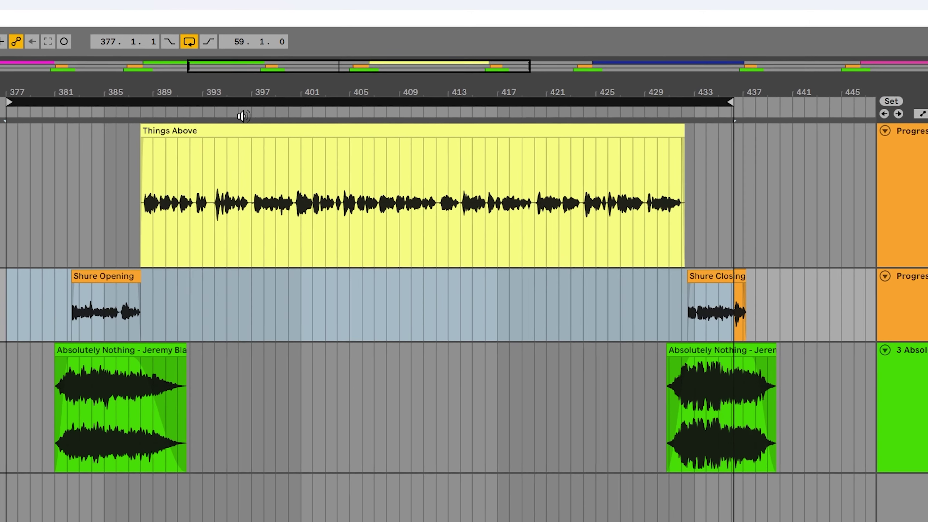
drag(76, 115, 132, 116)
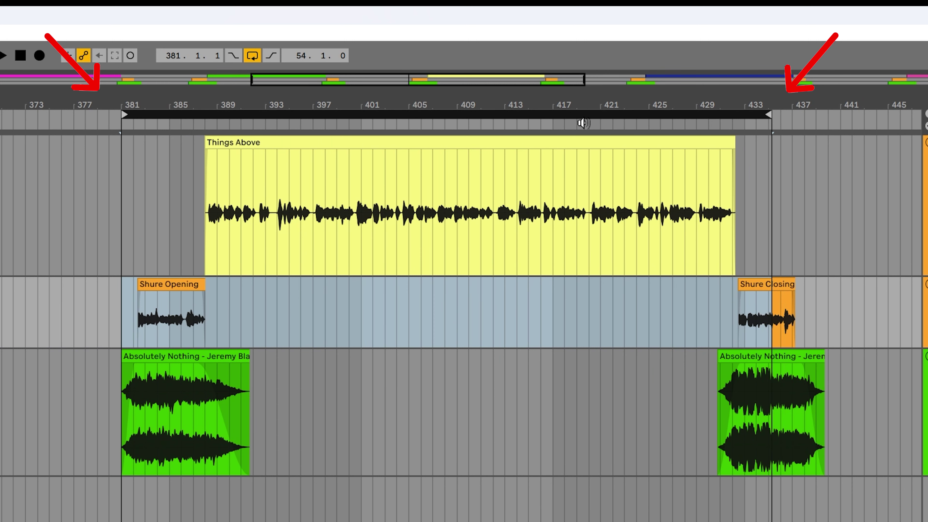
drag(770, 116, 829, 116)
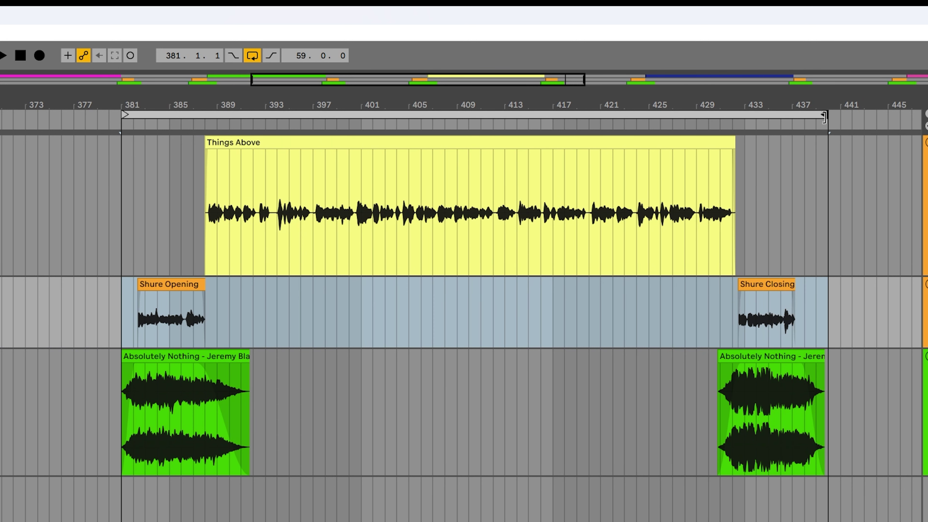
scroll(841, 156, up, 5)
drag(778, 115, 763, 115)
Export the looped section from the Master track as WAV and MP3, named "05 things above", and return to the browser.
key(ctrl+shift+r)
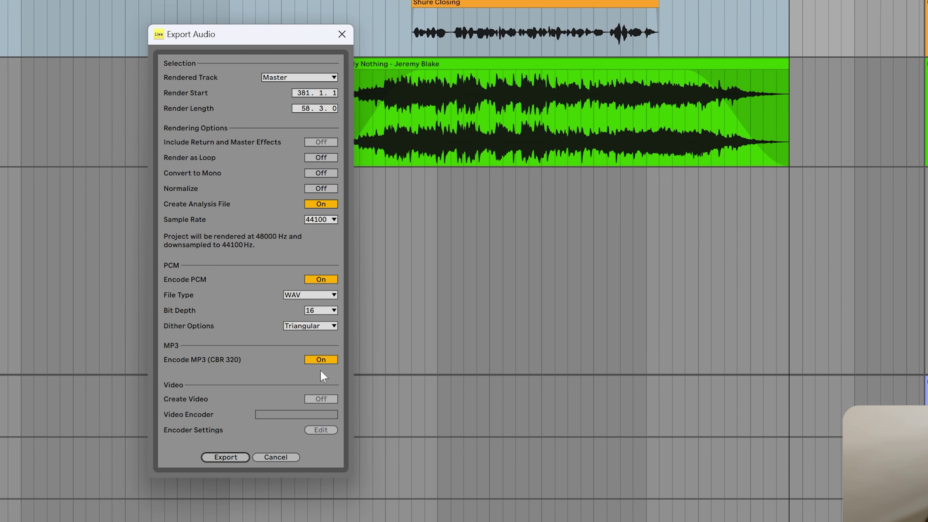
click(226, 457)
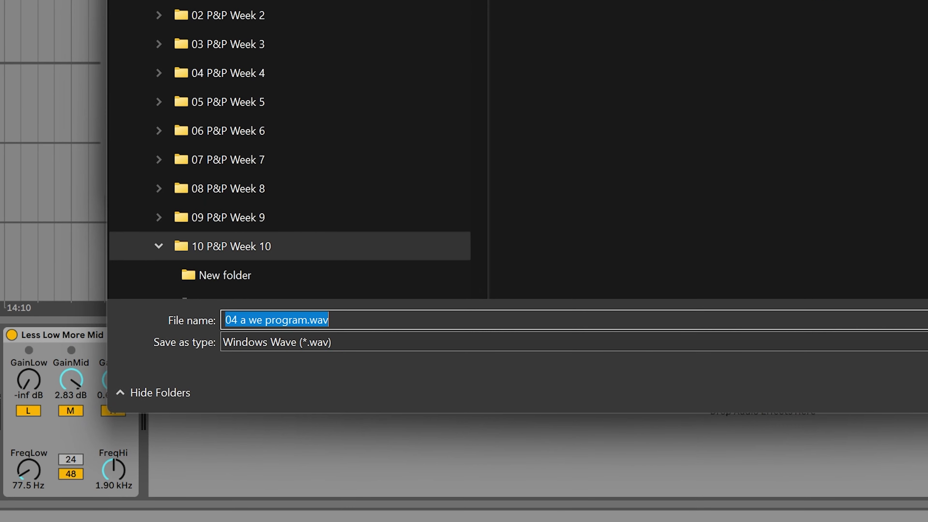
text(05)
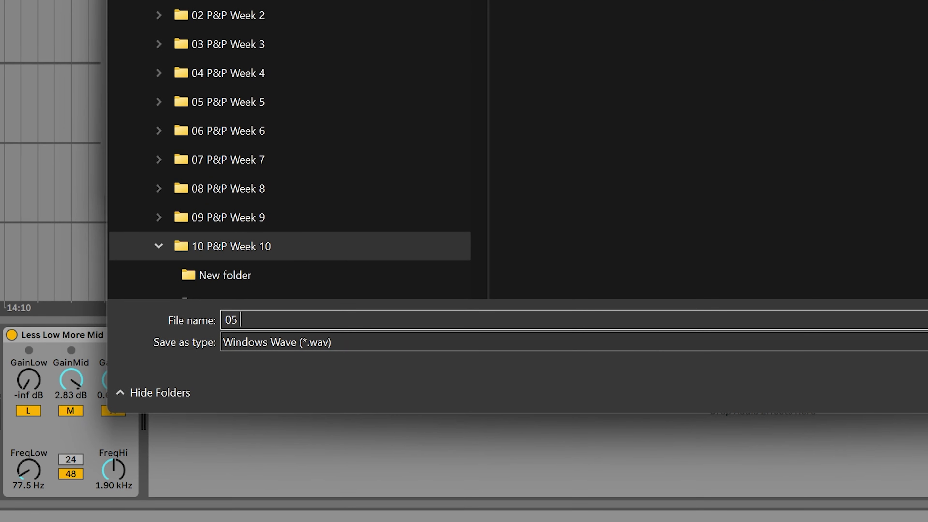
text( things about)
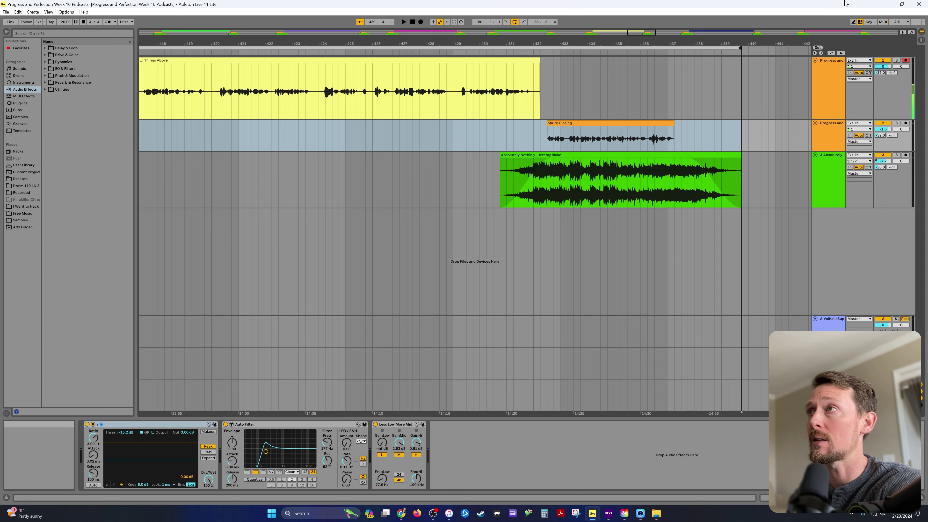
click(885, 3)
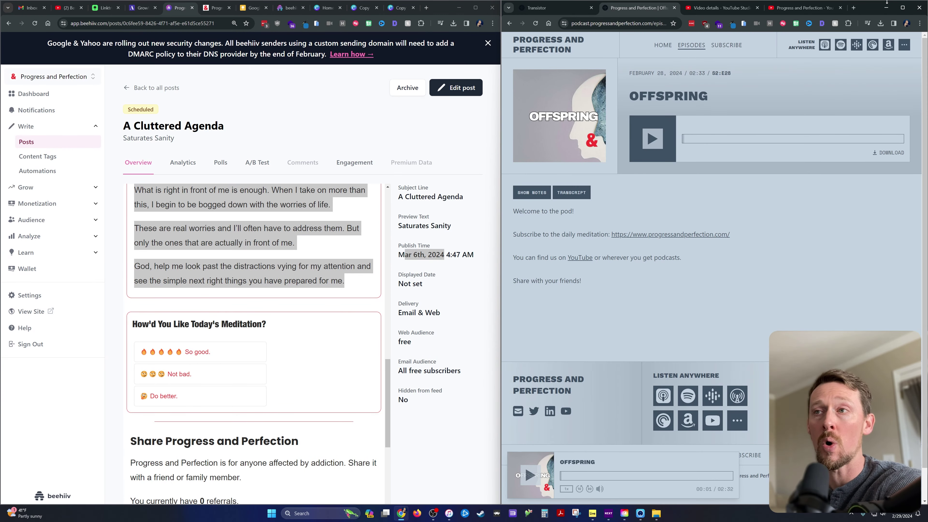